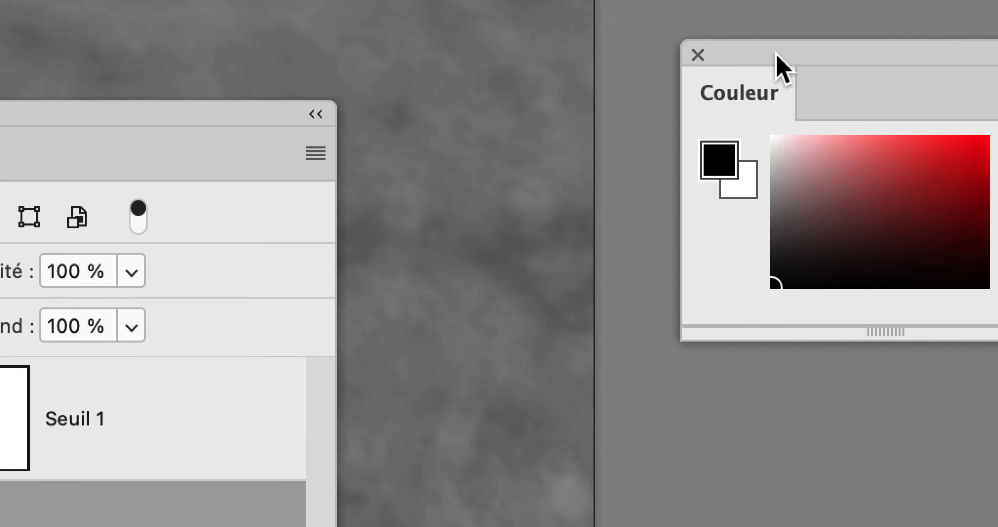
Move the Couleur panel closer to the Calques panel and enlarge its colour field.
left_click_drag(776, 53, 478, 66)
left_click(705, 56)
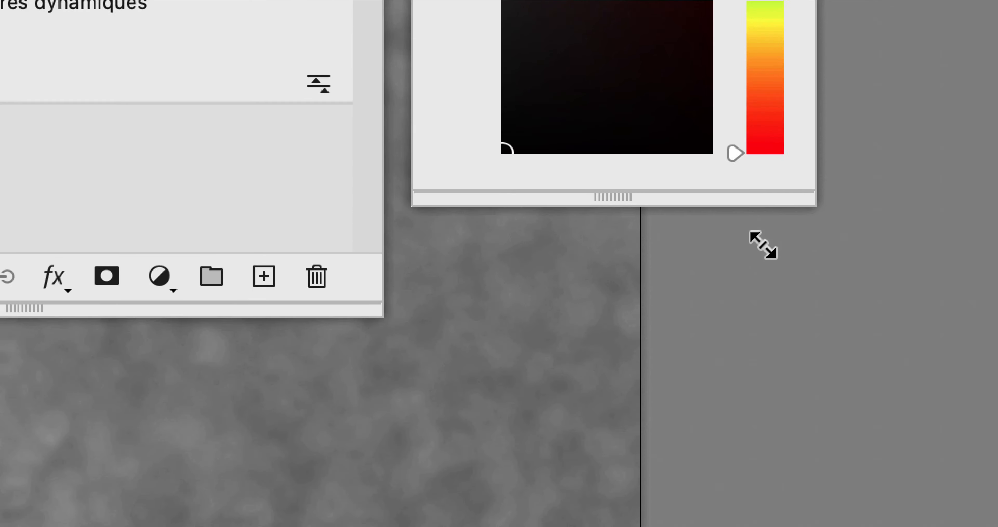
left_click_drag(763, 245, 771, 368)
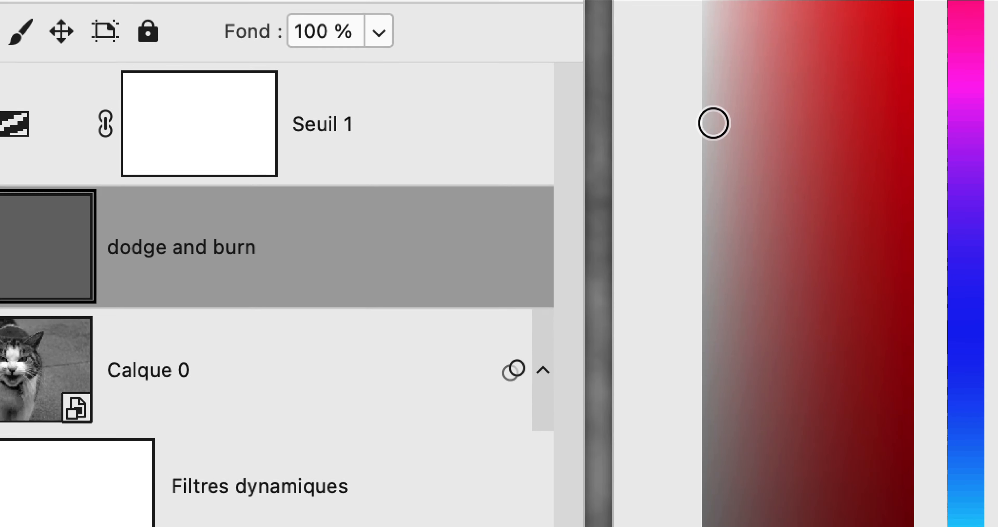
Pick a light grey as the foreground colour and place the Couleur and Calques panels side by side.
mouse_move(714, 122)
left_mouse_down()
mouse_move(697, 290)
mouse_move(713, 285)
mouse_move(703, 140)
mouse_move(842, 75)
left_mouse_up()
mouse_move(727, 134)
left_mouse_down()
mouse_move(730, 193)
mouse_move(640, 0)
mouse_move(553, 0)
mouse_move(518, 254)
left_mouse_up()
mouse_move(690, 207)
left_mouse_down()
mouse_move(690, 295)
mouse_move(849, 256)
mouse_move(728, 278)
left_mouse_up()
mouse_move(713, 228)
left_mouse_down()
mouse_move(643, 431)
mouse_move(672, 59)
left_mouse_up()
left_click_drag(705, 196, 674, 0)
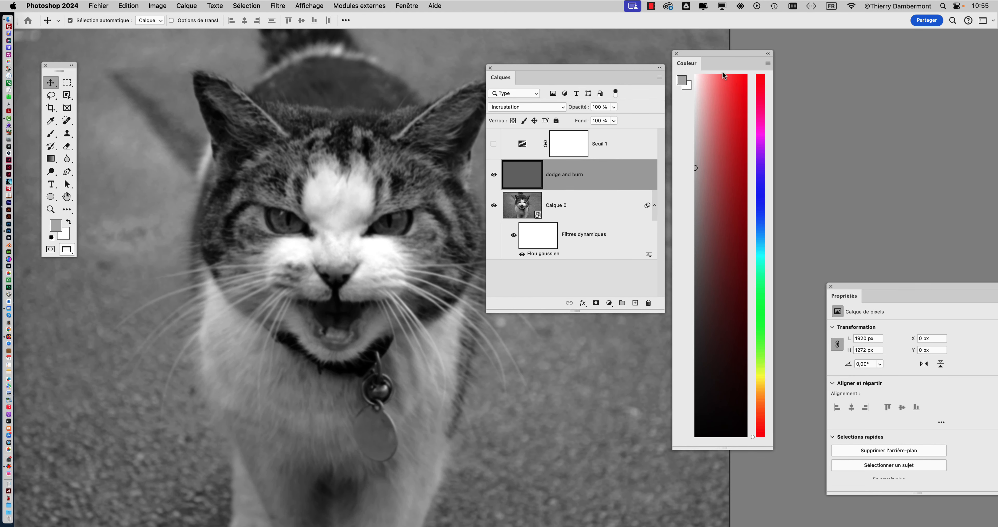
left_click_drag(708, 55, 711, 51)
left_click_drag(591, 65, 616, 47)
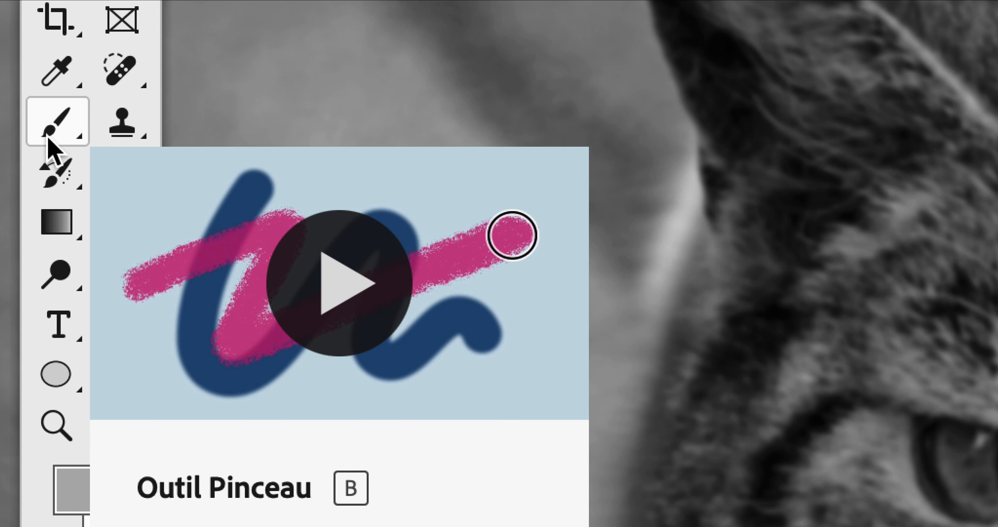
Paint light grey across the cat's face on the "dodge and burn" layer with a soft 259 px brush.
left_click(48, 139)
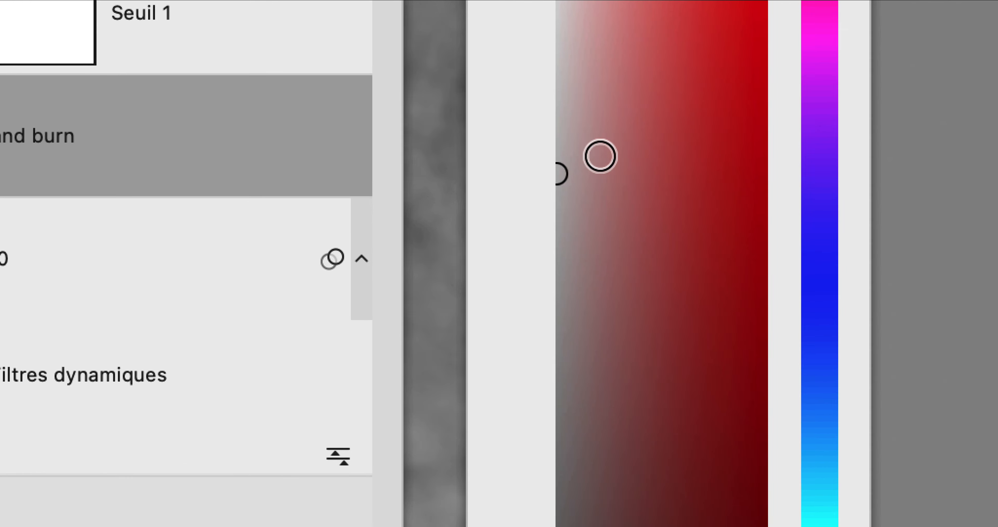
mouse_move(562, 170)
left_mouse_down()
mouse_move(545, 178)
mouse_move(536, 78)
left_mouse_up()
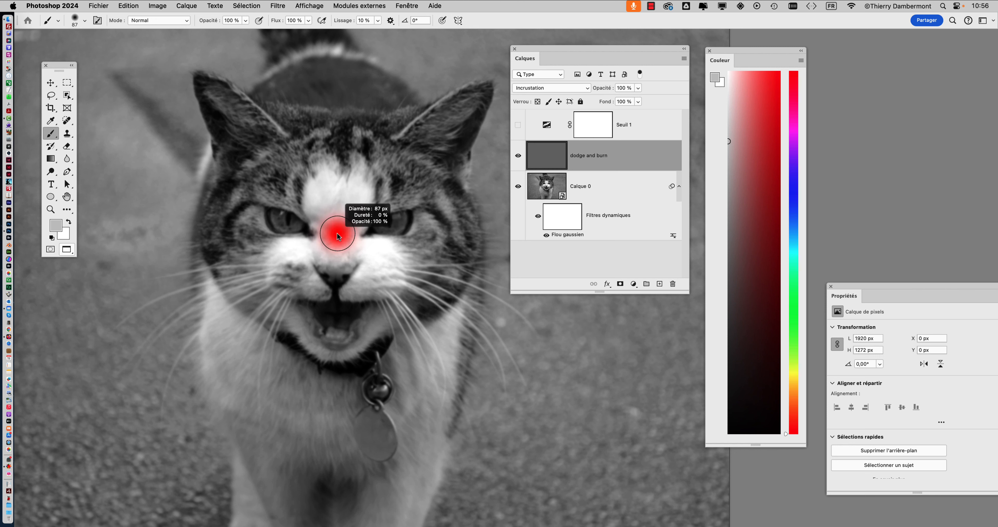
mouse_move(336, 234)
left_mouse_down()
mouse_move(477, 233)
mouse_move(389, 235)
mouse_move(380, 137)
mouse_move(415, 143)
mouse_move(365, 152)
mouse_move(403, 156)
left_mouse_up()
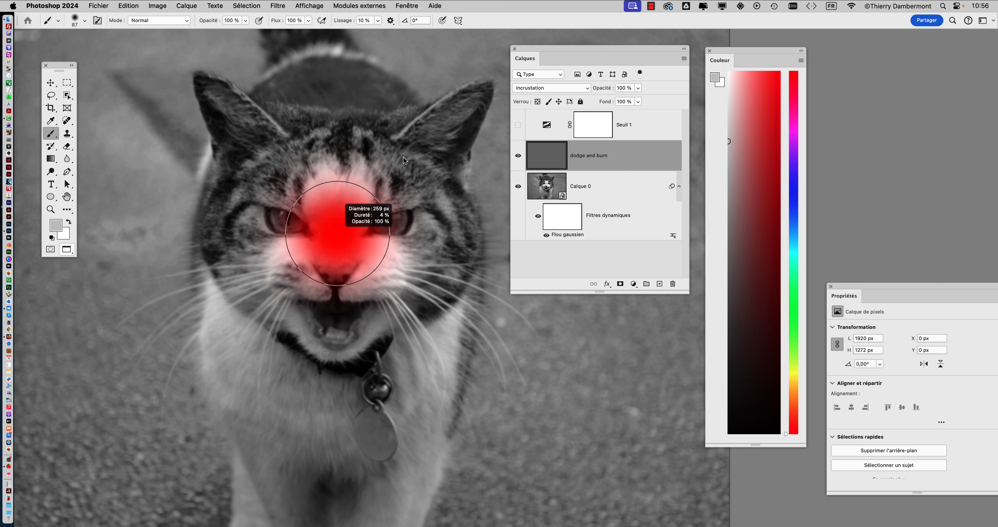
left_click_drag(403, 156, 402, 138)
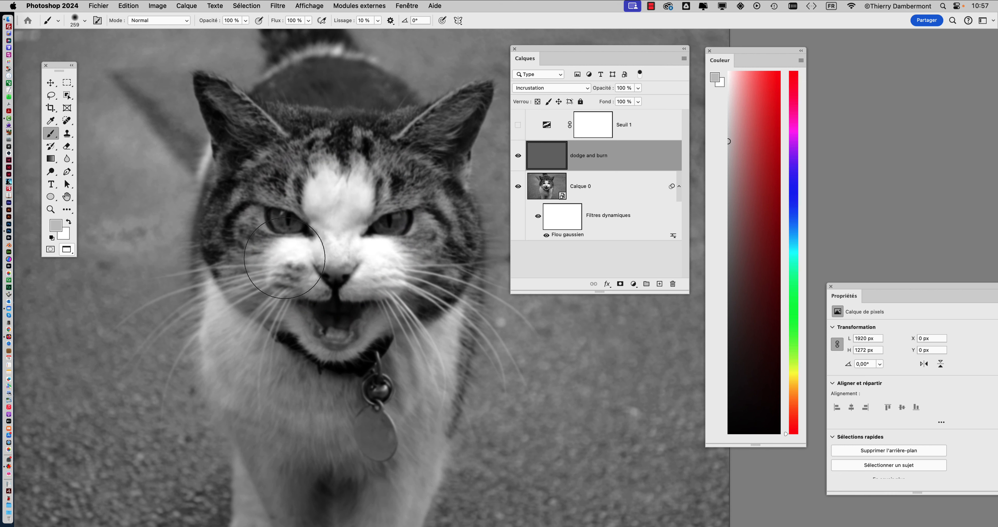
mouse_move(284, 258)
left_mouse_down()
mouse_move(248, 179)
mouse_move(232, 247)
mouse_move(237, 221)
mouse_move(326, 158)
mouse_move(410, 190)
mouse_move(444, 246)
mouse_move(403, 306)
left_mouse_up()
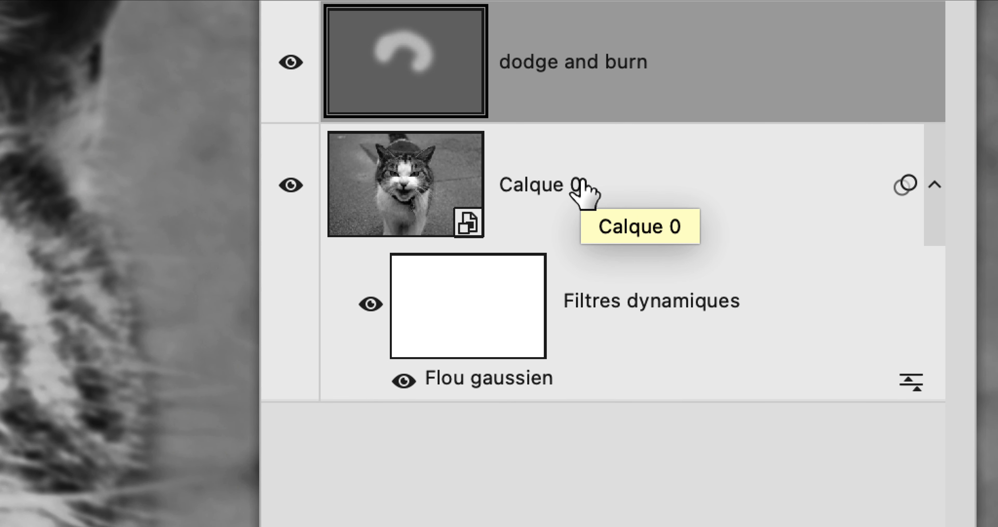
Fully lock the Calque 0 layer and reselect the "dodge and burn" layer.
left_click(583, 187)
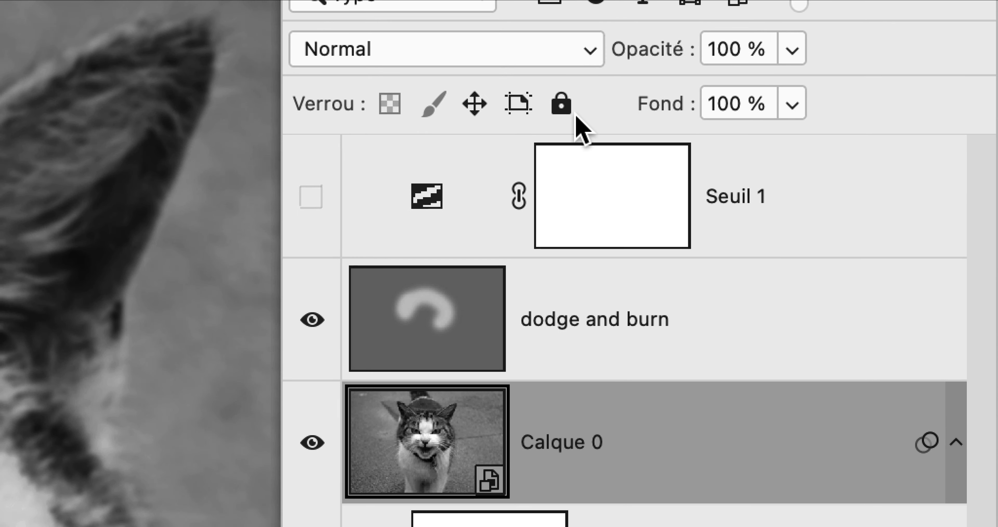
left_click(564, 104)
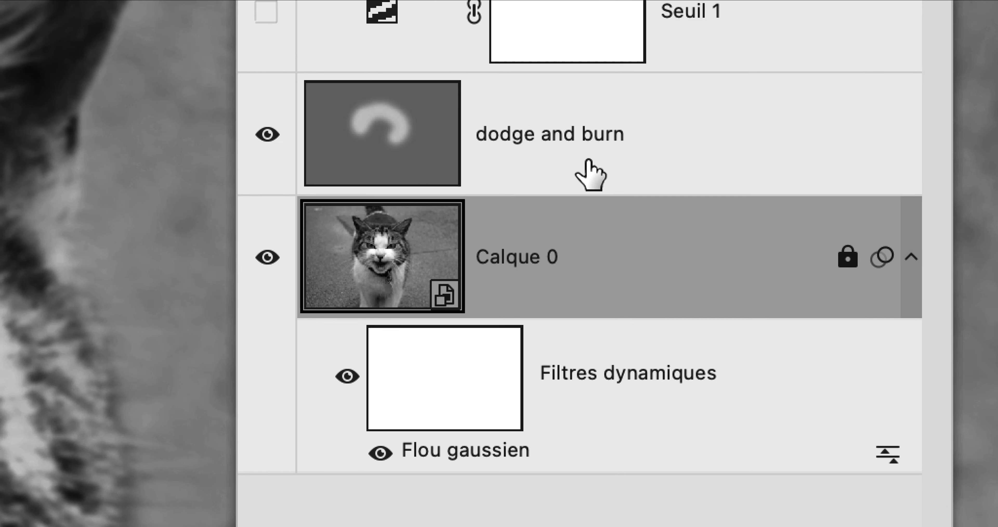
left_click(381, 85)
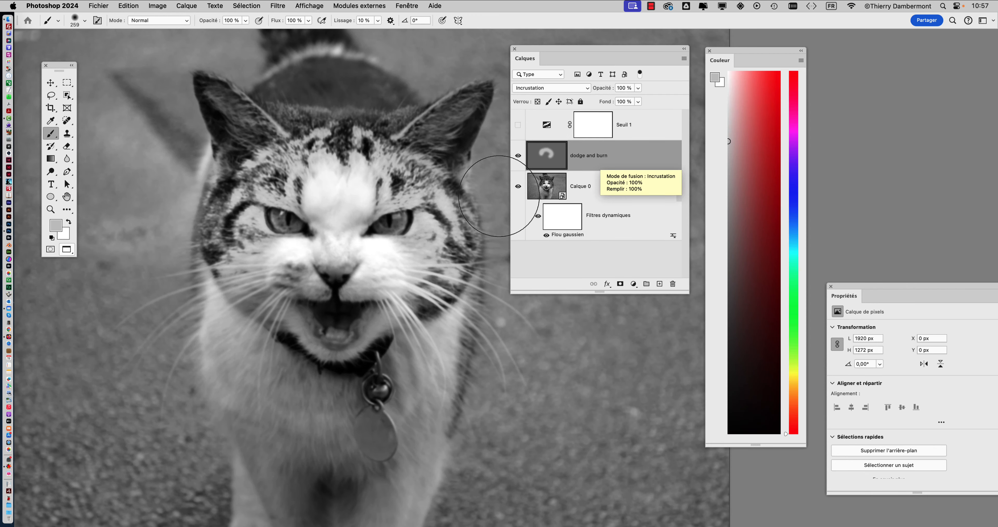
Paint lighter and darker grey strokes over the cat's head, ears and body on the "dodge and burn" layer.
left_click_drag(433, 138, 464, 108)
mouse_move(338, 110)
left_mouse_down()
mouse_move(274, 105)
mouse_move(244, 114)
mouse_move(263, 314)
mouse_move(341, 372)
mouse_move(267, 439)
mouse_move(399, 427)
left_mouse_up()
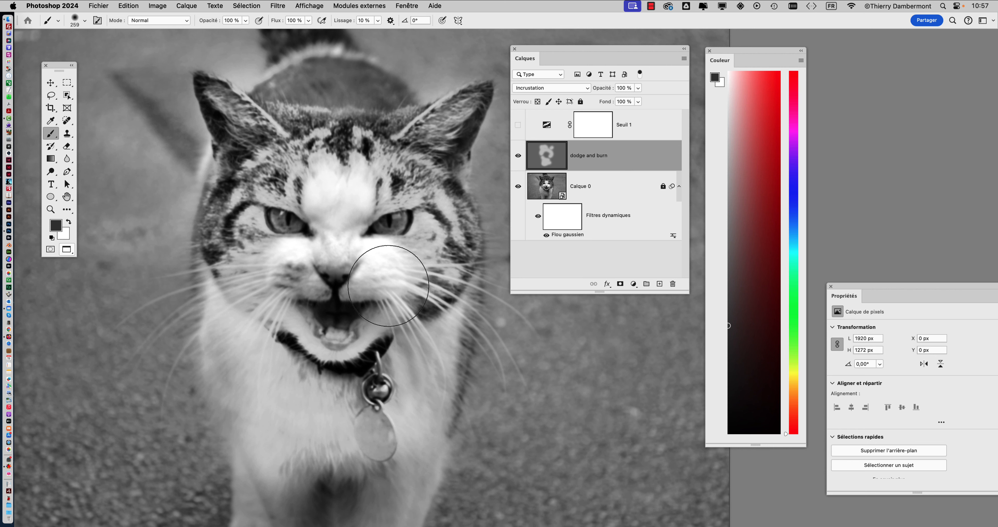
mouse_move(393, 275)
left_mouse_down()
mouse_move(365, 265)
mouse_move(284, 279)
mouse_move(235, 216)
mouse_move(286, 158)
mouse_move(448, 203)
mouse_move(410, 310)
mouse_move(245, 128)
mouse_move(236, 315)
mouse_move(260, 373)
mouse_move(316, 438)
mouse_move(283, 422)
mouse_move(240, 329)
mouse_move(271, 469)
mouse_move(390, 469)
mouse_move(440, 338)
mouse_move(388, 499)
mouse_move(217, 496)
left_mouse_up()
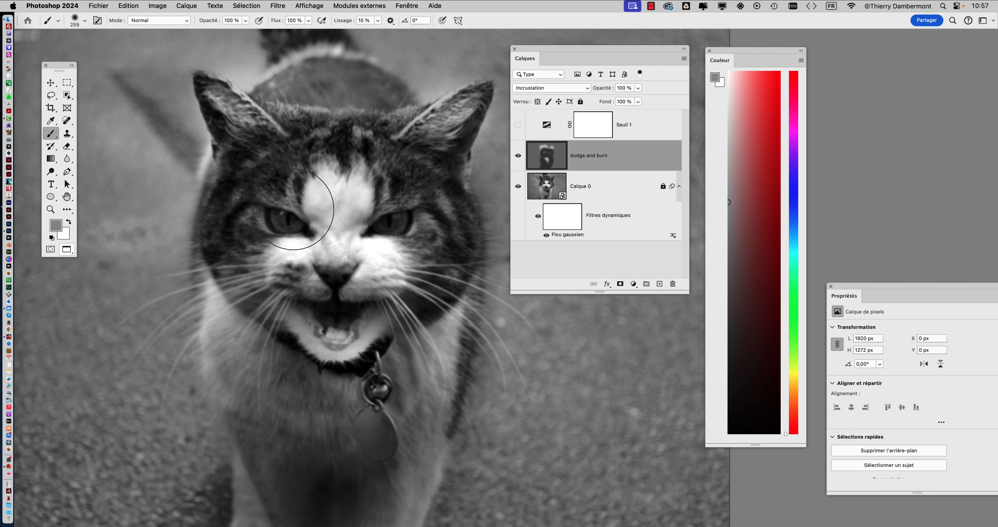
mouse_move(293, 209)
left_mouse_down()
mouse_move(423, 166)
mouse_move(453, 248)
mouse_move(188, 176)
mouse_move(291, 177)
mouse_move(335, 145)
left_mouse_up()
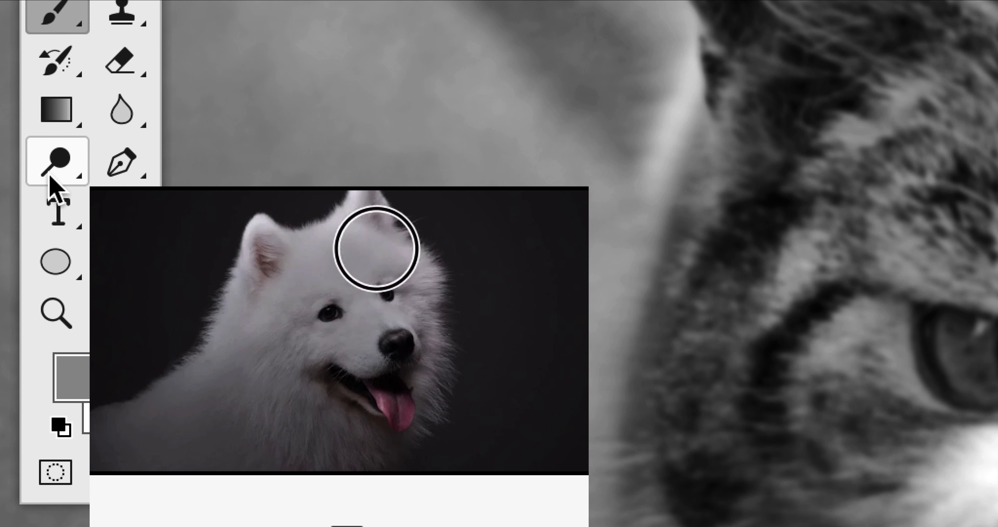
Activate the Densité - tool and view its group with the Densité + and Eponge variants.
left_click(50, 174)
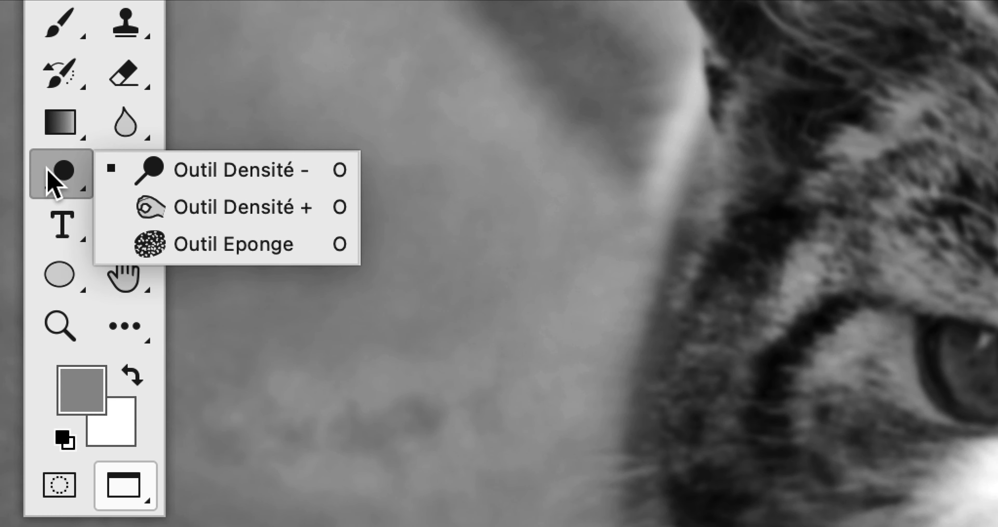
left_click(47, 169)
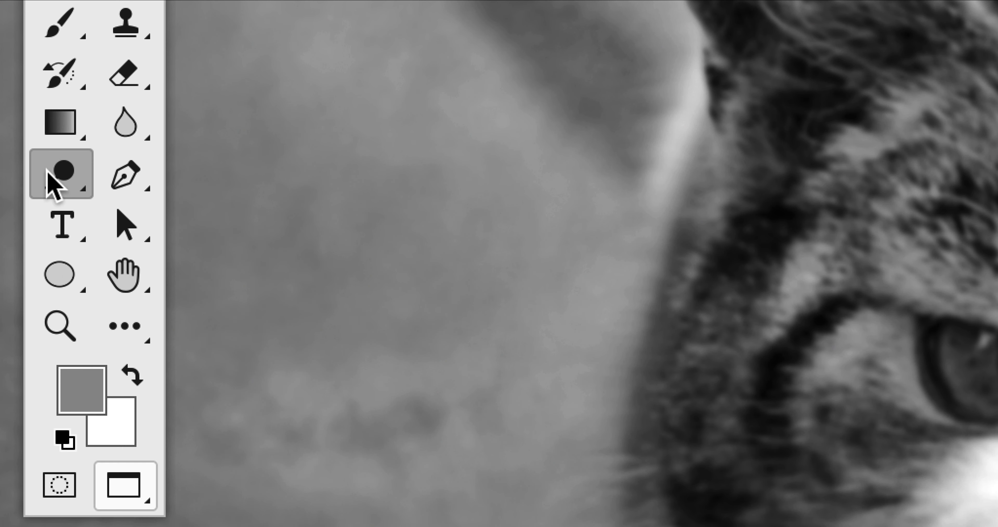
right_click(46, 170)
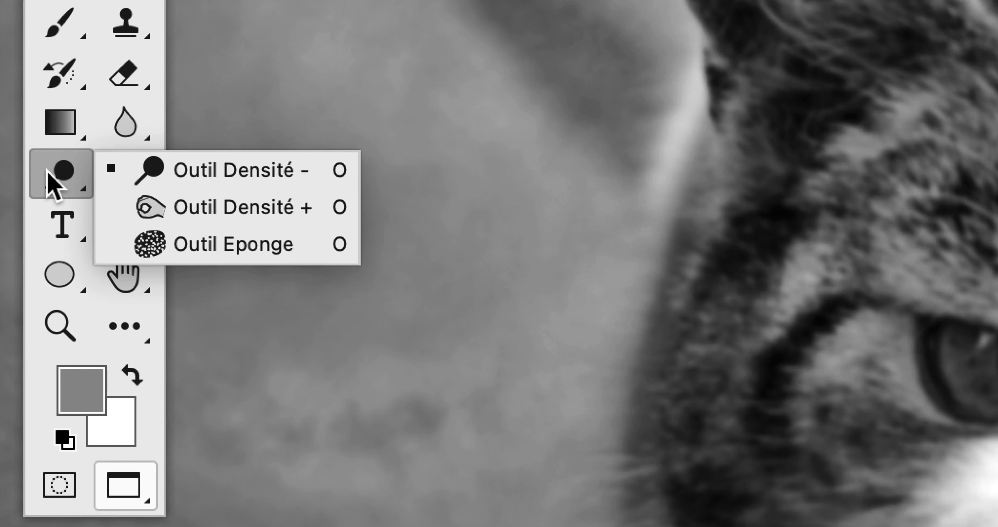
left_click(47, 170)
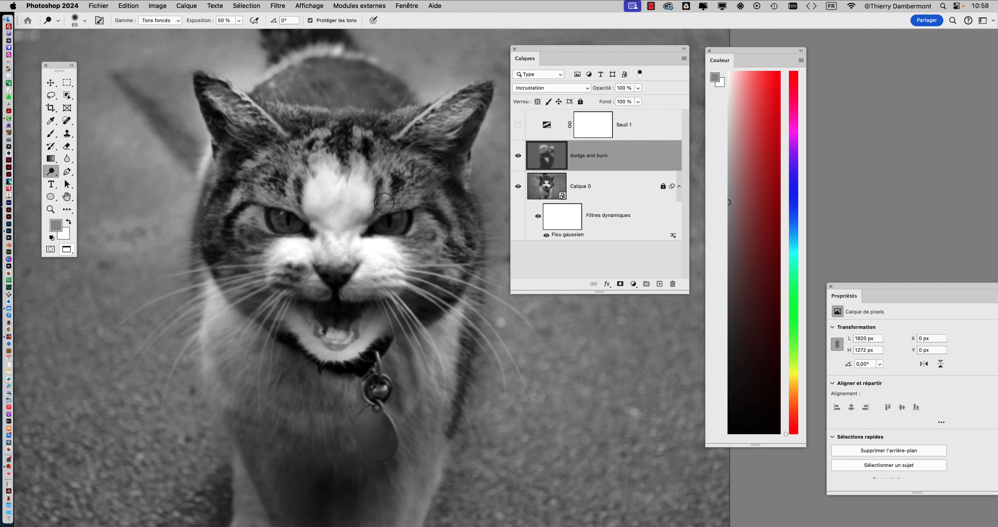
left_click_drag(440, 259, 478, 261)
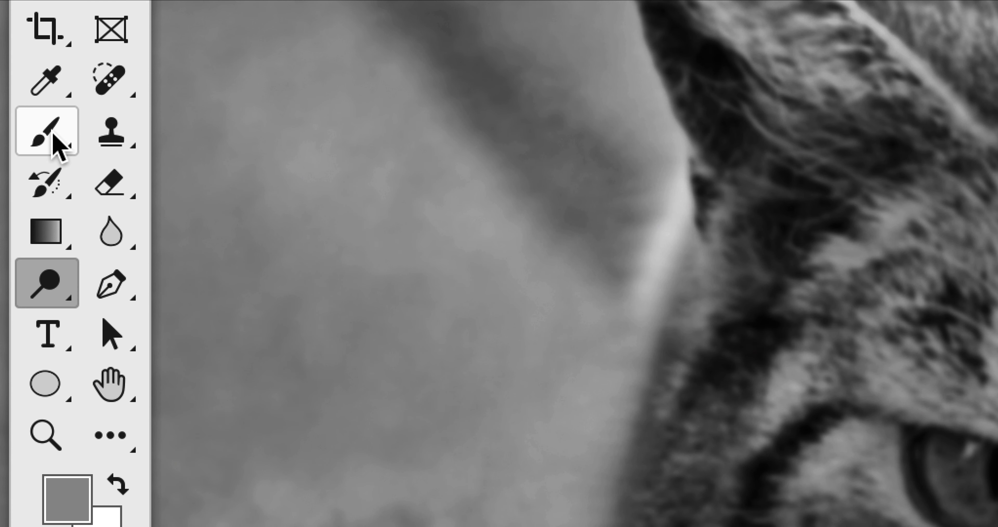
Darken the cat's eye area and open mouth with dark grey brush strokes.
left_click(53, 136)
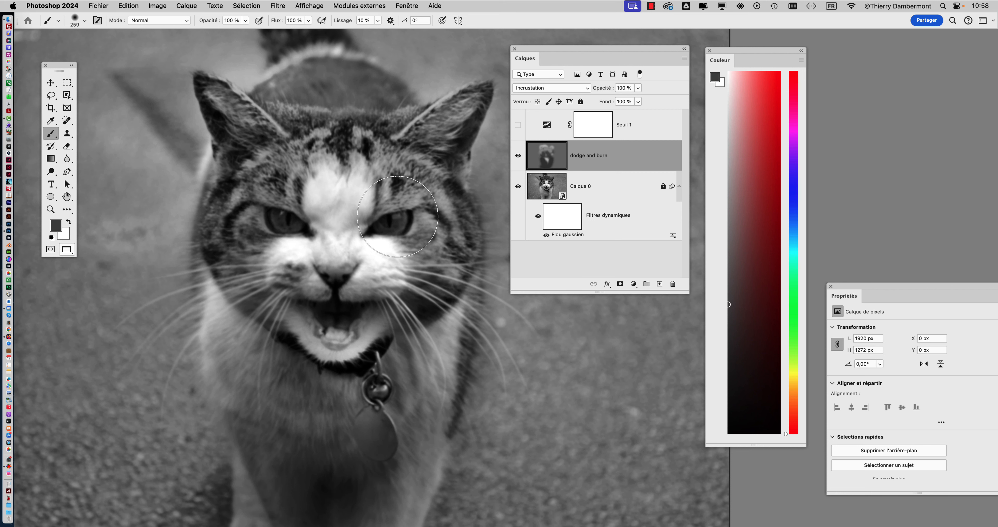
left_click_drag(402, 206, 404, 222)
left_click_drag(339, 323, 340, 314)
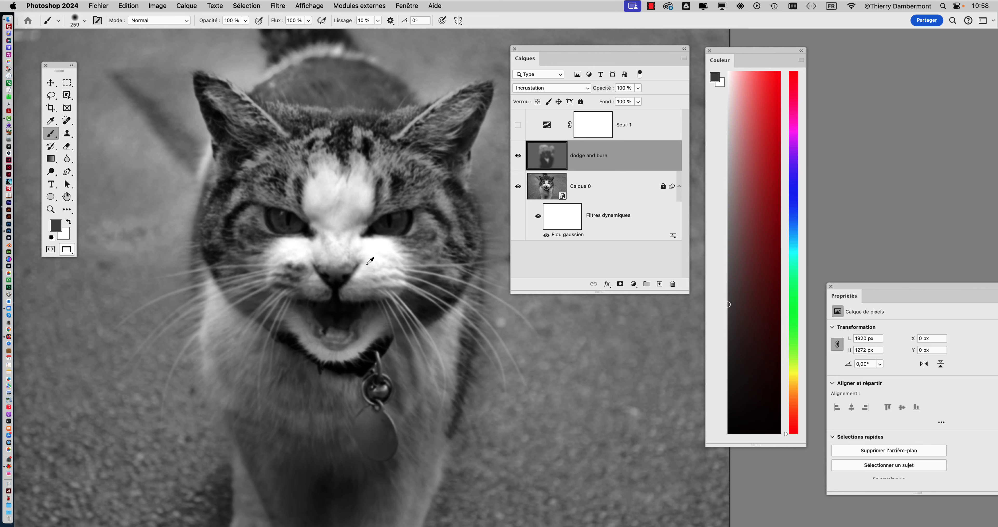
Reduce the brush to 40 px and lighten both of the cat's eyes with light grey.
left_click_drag(360, 254, 325, 265)
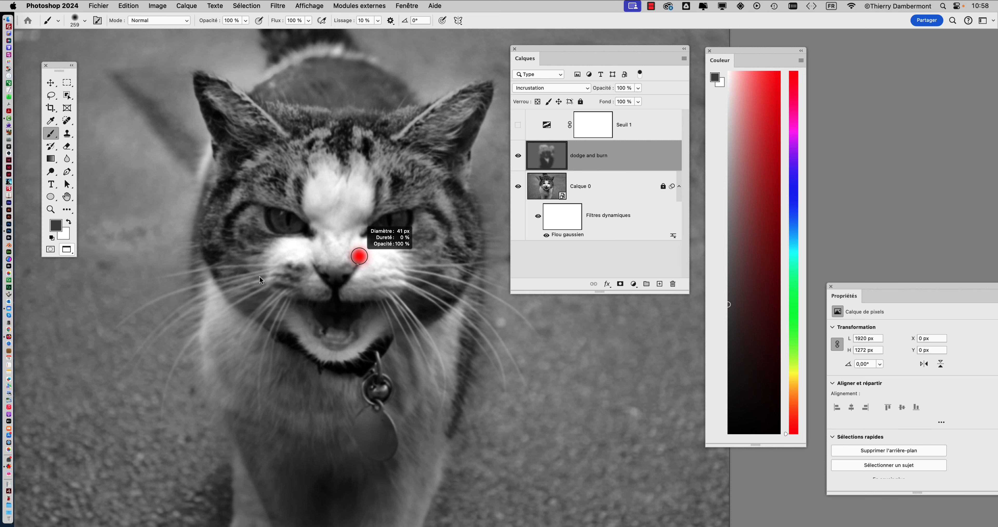
scroll(282, 225, "up", 5)
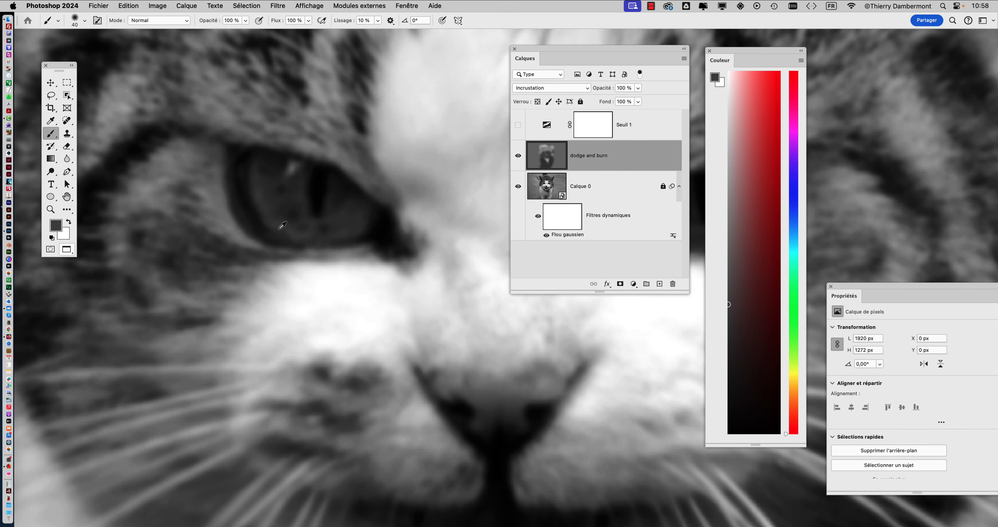
mouse_move(374, 206)
left_mouse_down()
mouse_move(281, 199)
mouse_move(357, 222)
left_mouse_up()
left_click_drag(398, 356, 94, 371)
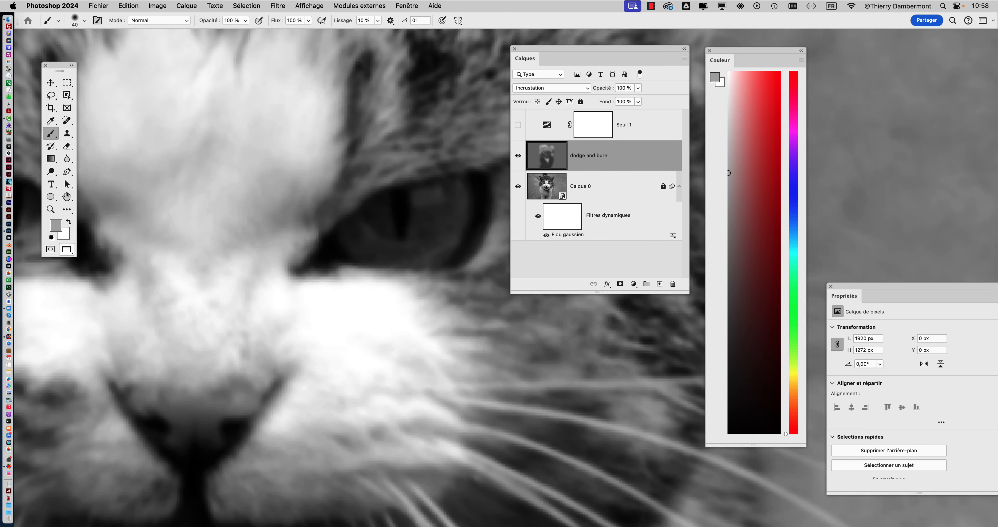
mouse_move(350, 237)
left_mouse_down()
mouse_move(415, 252)
mouse_move(450, 196)
left_mouse_up()
Enlarge the brush to 864 px and darken the background around the cat with dark grey.
scroll(374, 310, "down", 6)
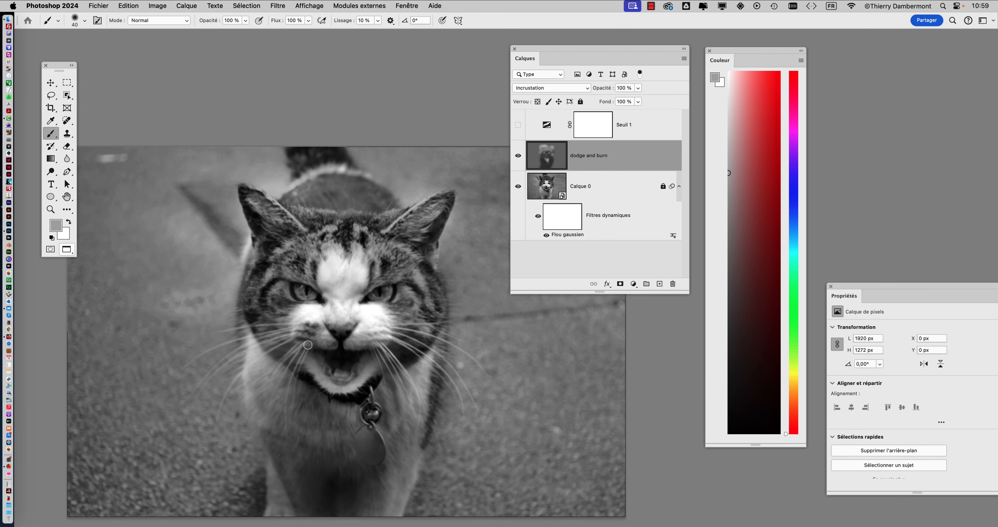
scroll(347, 295, "down", 4)
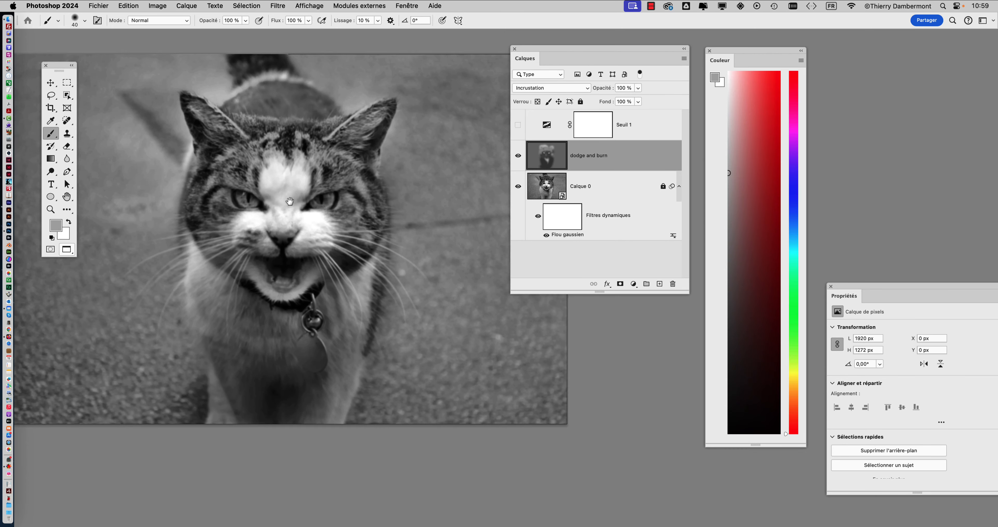
scroll(304, 240, "down", 2)
left_click_drag(319, 260, 447, 263)
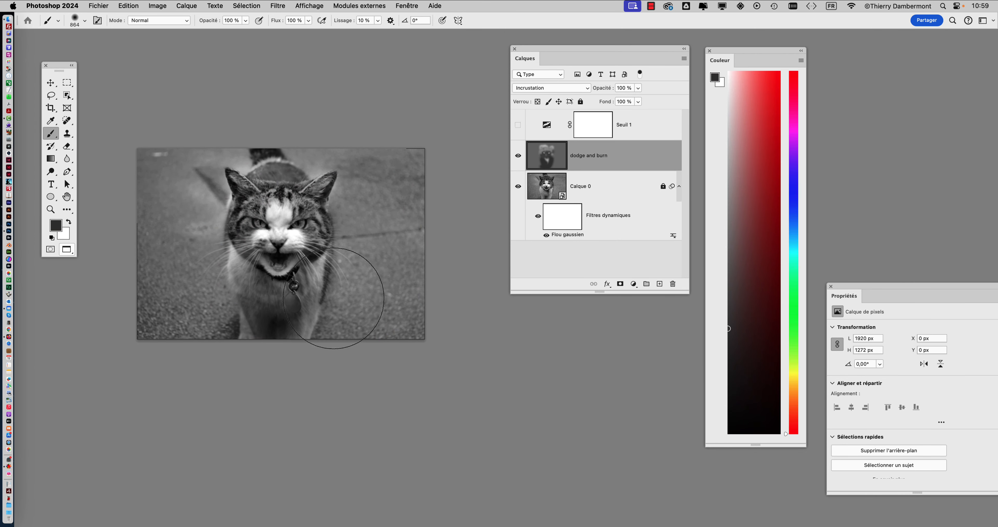
mouse_move(333, 298)
left_mouse_down()
mouse_move(196, 301)
mouse_move(177, 338)
mouse_move(156, 212)
mouse_move(176, 146)
mouse_move(213, 124)
mouse_move(364, 152)
mouse_move(388, 241)
mouse_move(341, 359)
mouse_move(425, 242)
mouse_move(329, 117)
mouse_move(186, 137)
mouse_move(148, 221)
mouse_move(182, 379)
left_mouse_up()
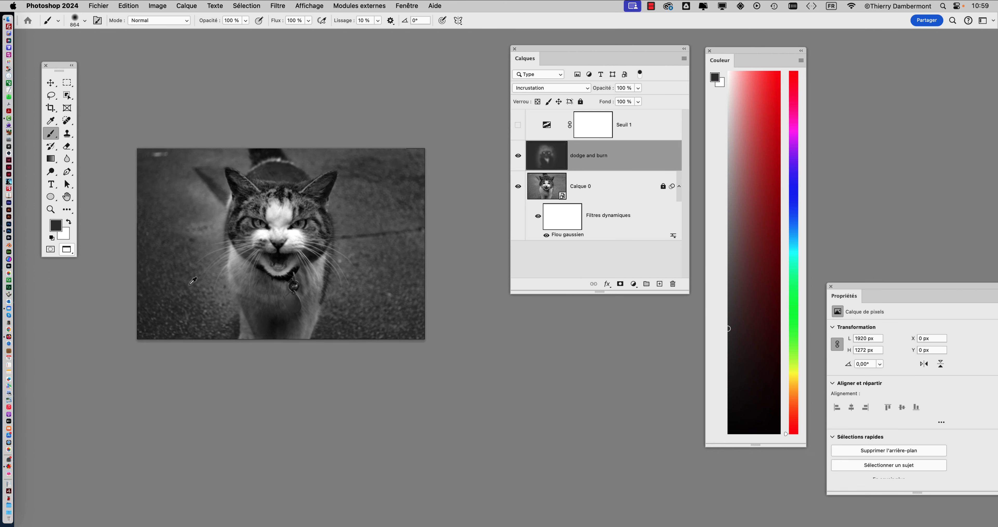
Darken the background and image edges further with near-black strokes of the large brush.
scroll(180, 276, "up", 4)
scroll(179, 276, "down", 3)
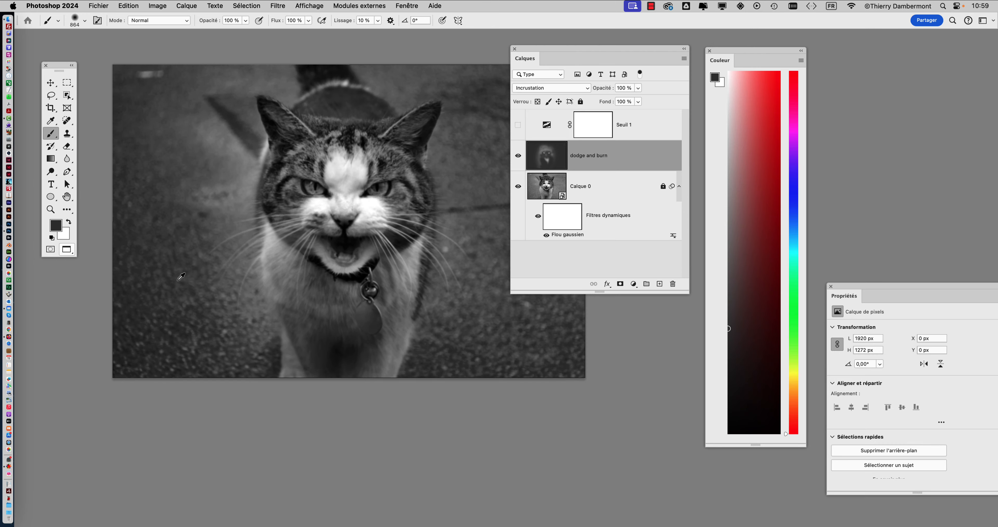
left_click_drag(231, 296, 172, 310)
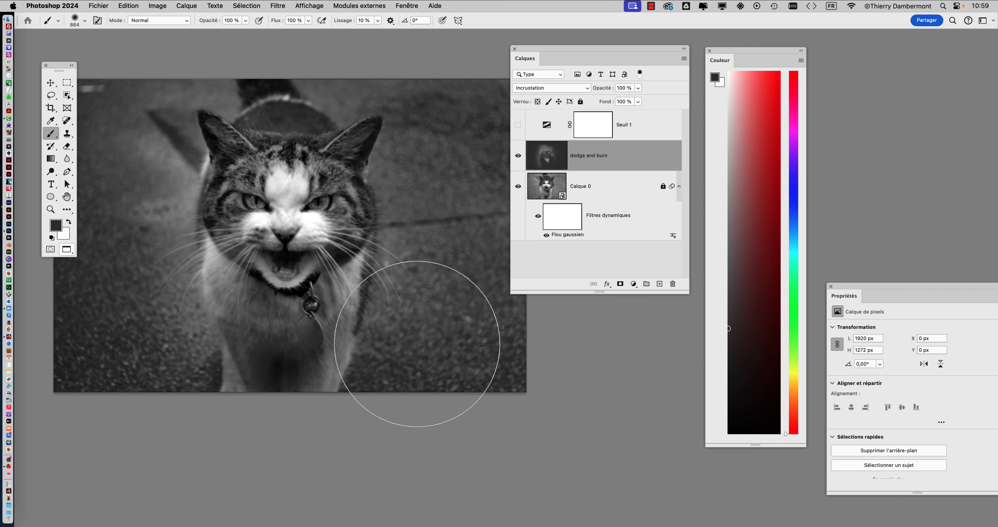
scroll(419, 336, "down", 3)
scroll(417, 323, "up", 1)
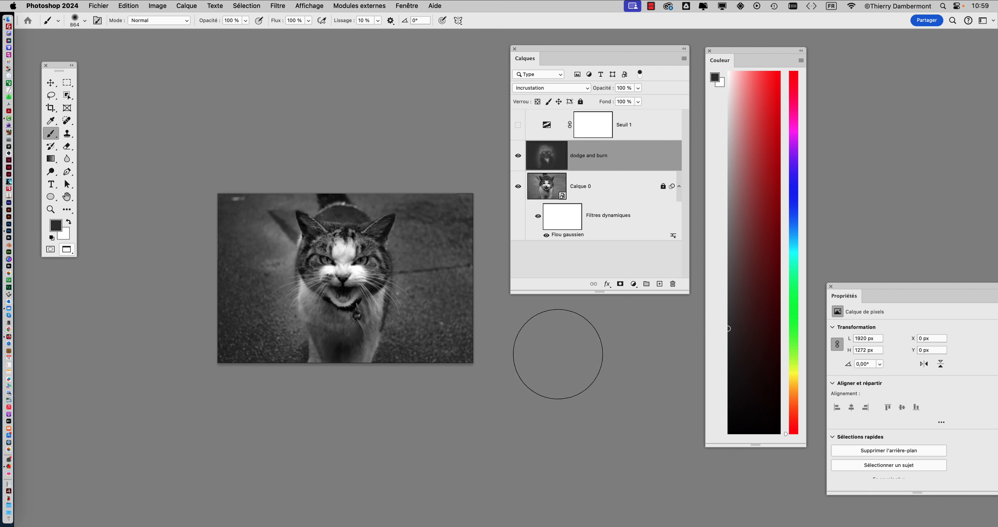
mouse_move(494, 392)
left_mouse_down()
mouse_move(472, 263)
mouse_move(397, 151)
mouse_move(216, 259)
mouse_move(312, 418)
mouse_move(469, 312)
mouse_move(309, 156)
mouse_move(240, 307)
mouse_move(330, 383)
mouse_move(468, 234)
mouse_move(267, 156)
mouse_move(255, 348)
mouse_move(356, 486)
left_mouse_up()
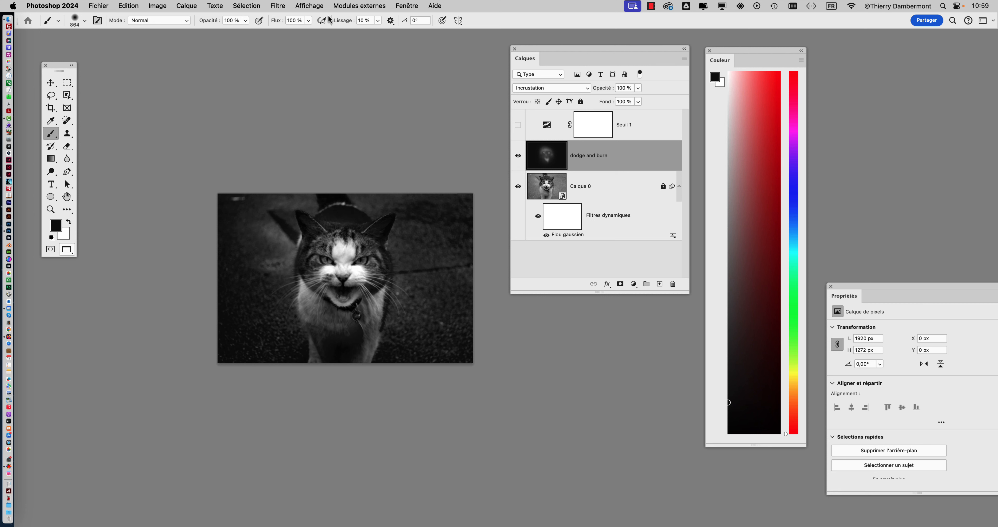
Display the Historique panel to access the recorded brush strokes.
left_click(412, 6)
left_click(411, 5)
left_click(411, 5)
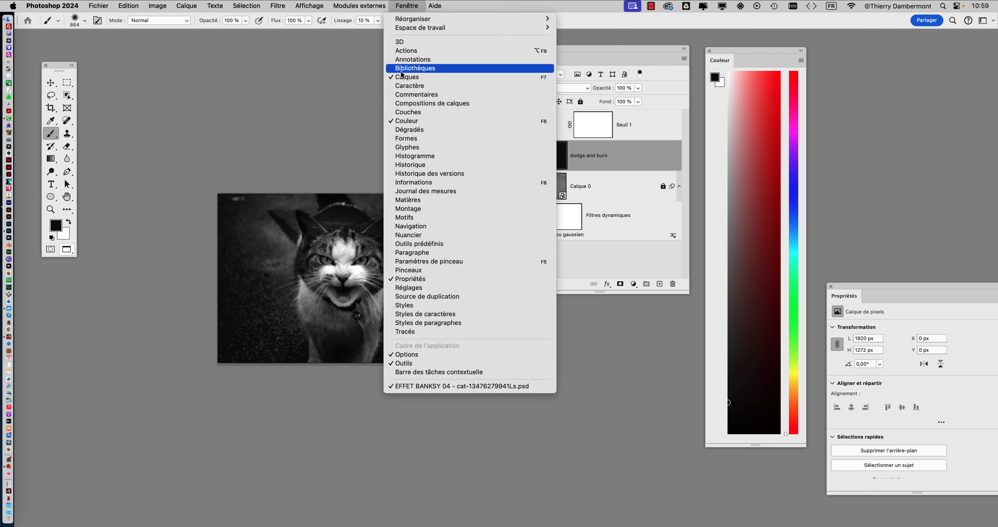
left_click(416, 164)
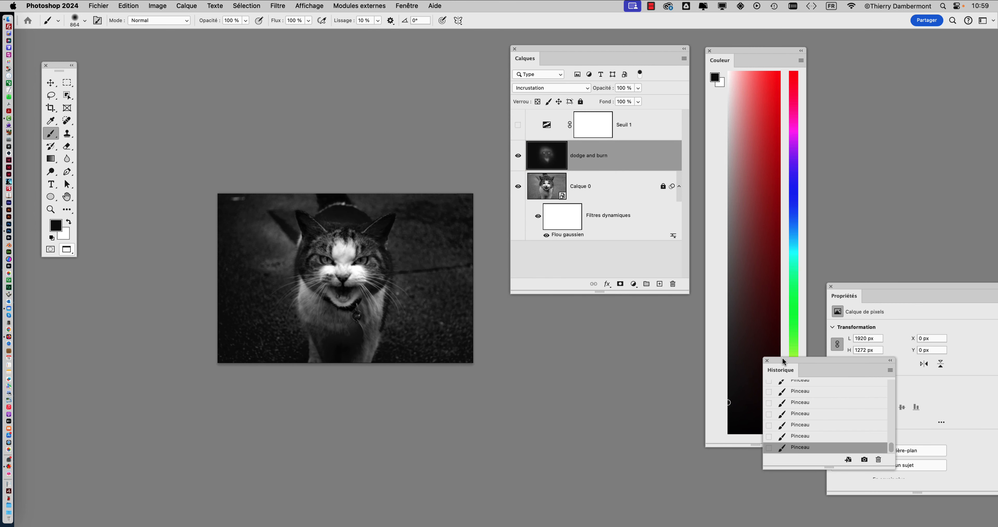
Revert the image to the history state just before the last brush stroke, and close the Historique panel.
left_click_drag(783, 361, 145, 55)
left_click_drag(256, 165, 239, 310)
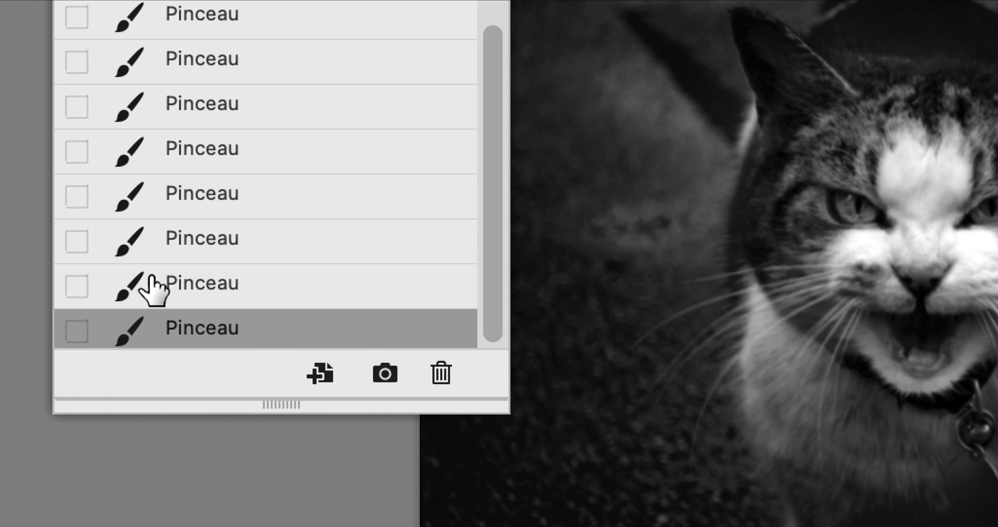
left_click(155, 289)
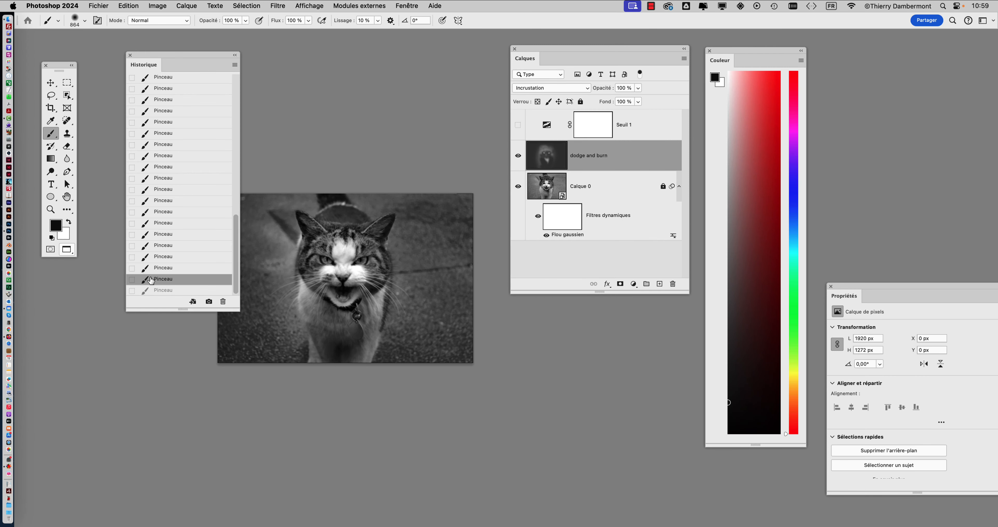
left_click(160, 291)
left_click(161, 282)
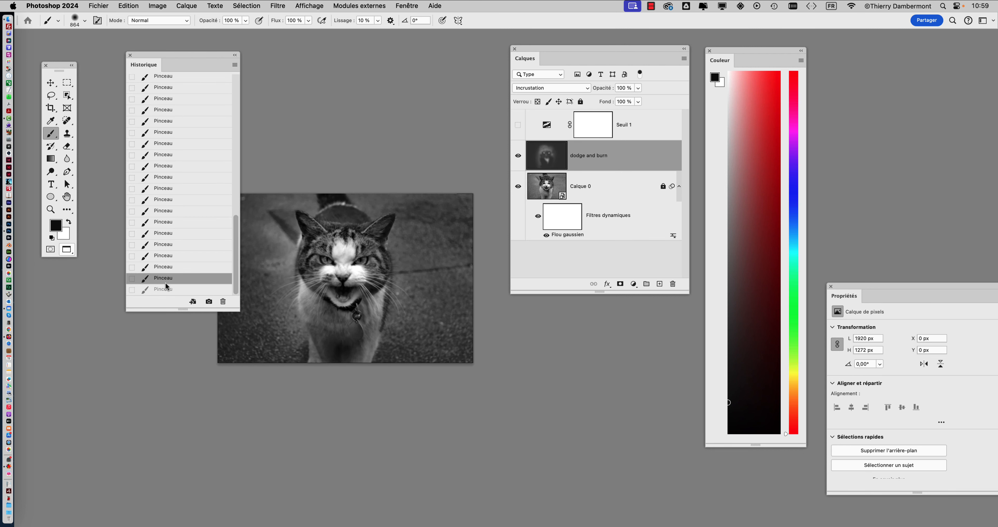
scroll(315, 290, "up", 5)
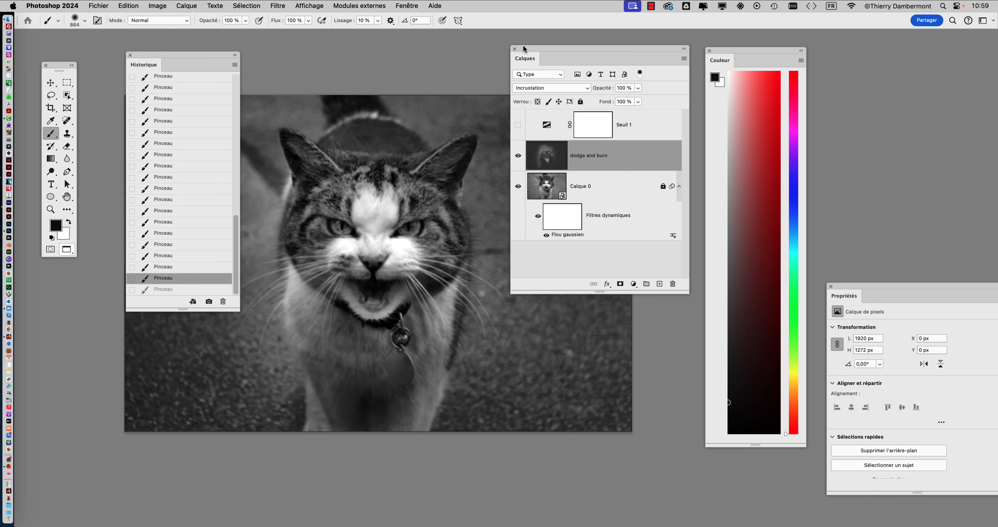
left_click_drag(524, 48, 671, 43)
left_click(130, 55)
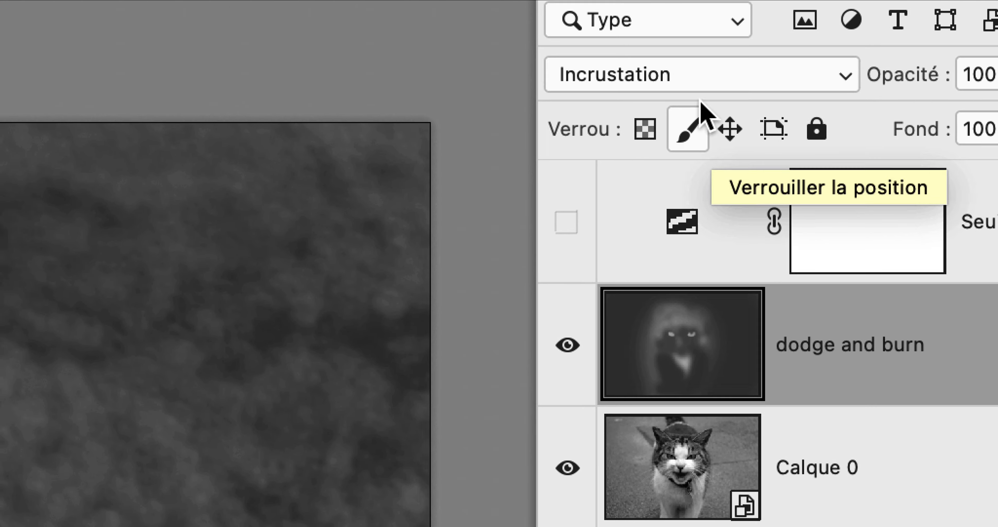
Switch the "dodge and burn" layer's blend mode to Normal to inspect its painted greys, and restore it to Incrustation.
left_click(705, 76)
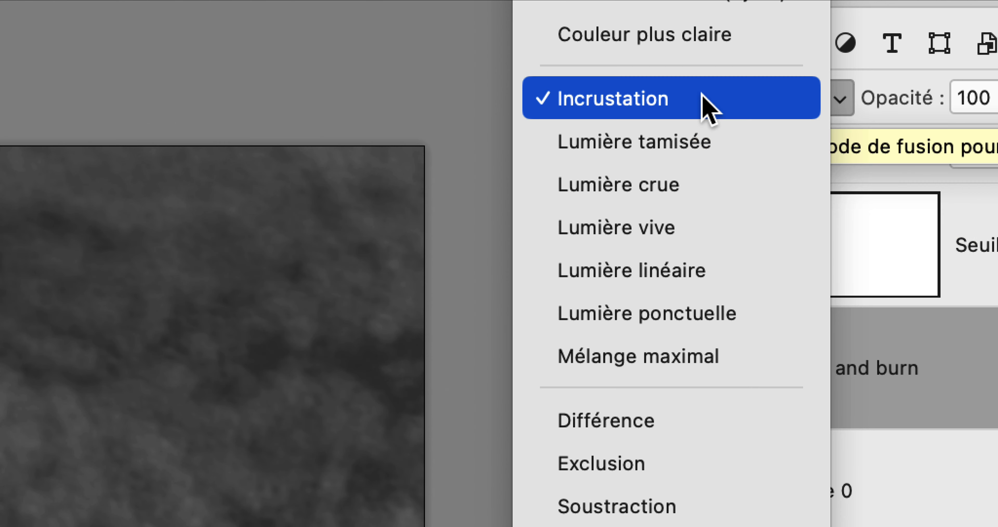
scroll(705, 76, "up", 5)
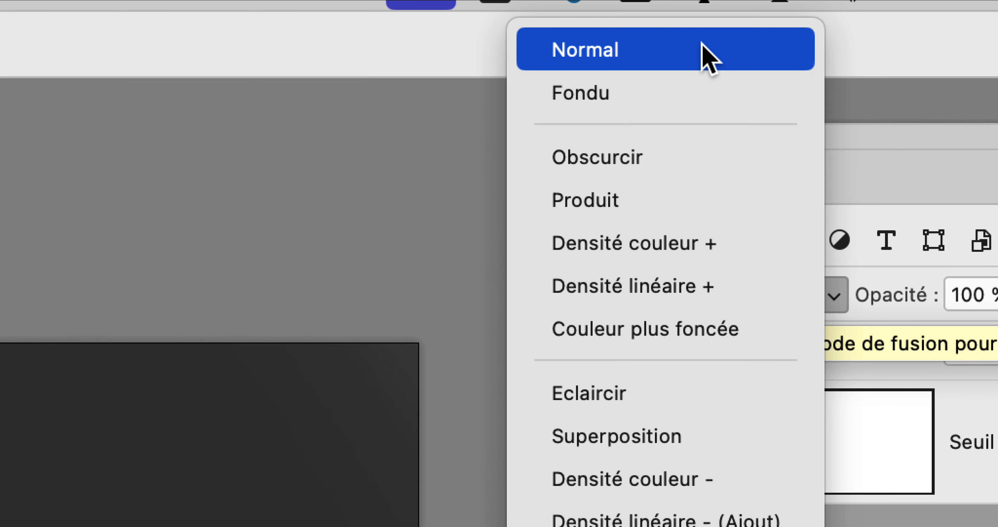
left_click(705, 0)
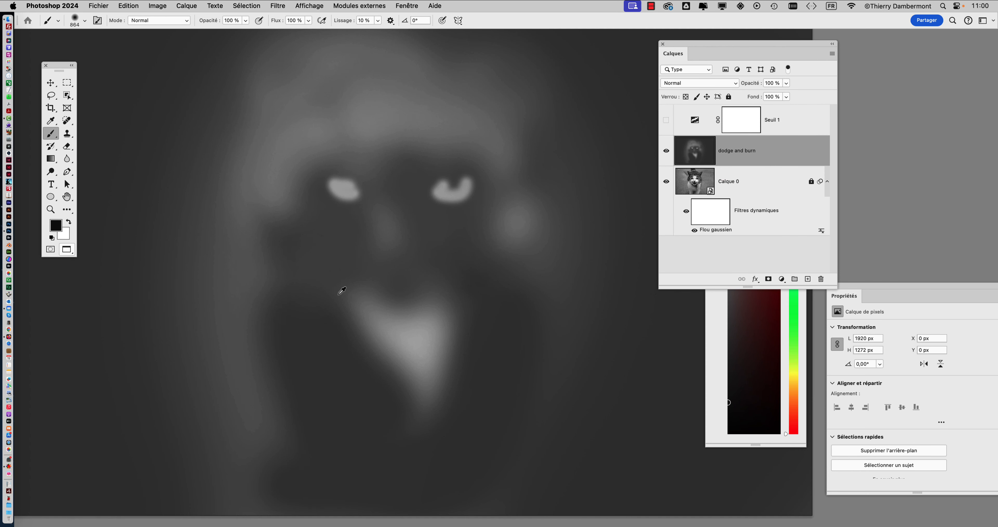
scroll(339, 294, "up", 1)
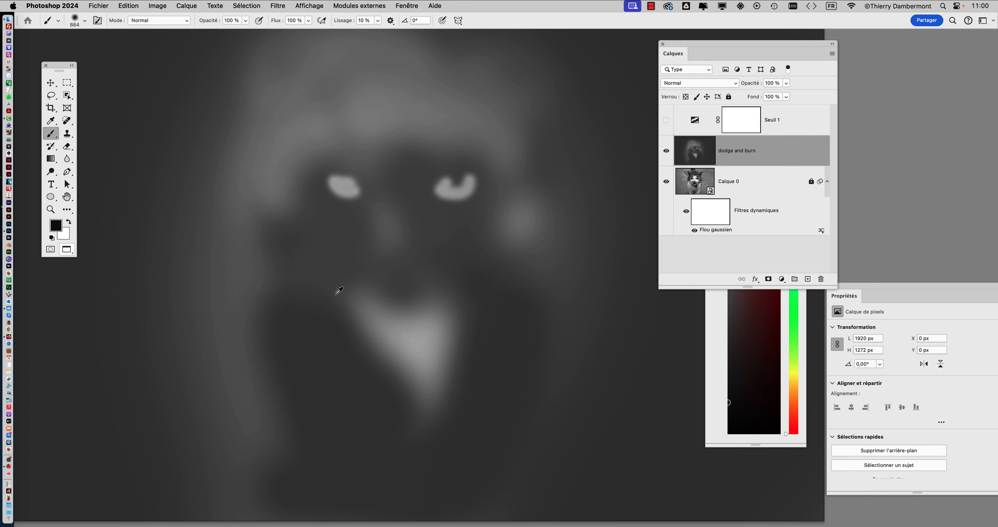
scroll(179, 291, "up", 1)
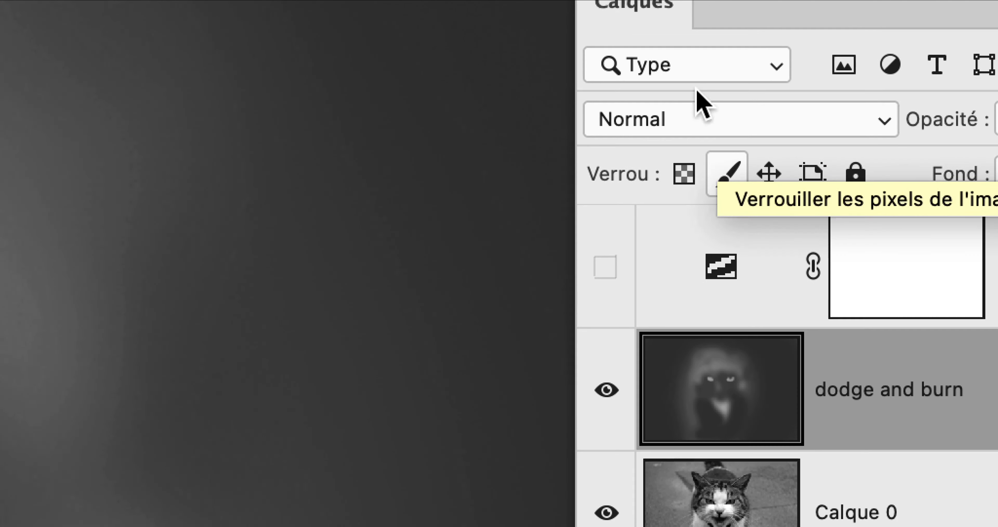
left_click(693, 99)
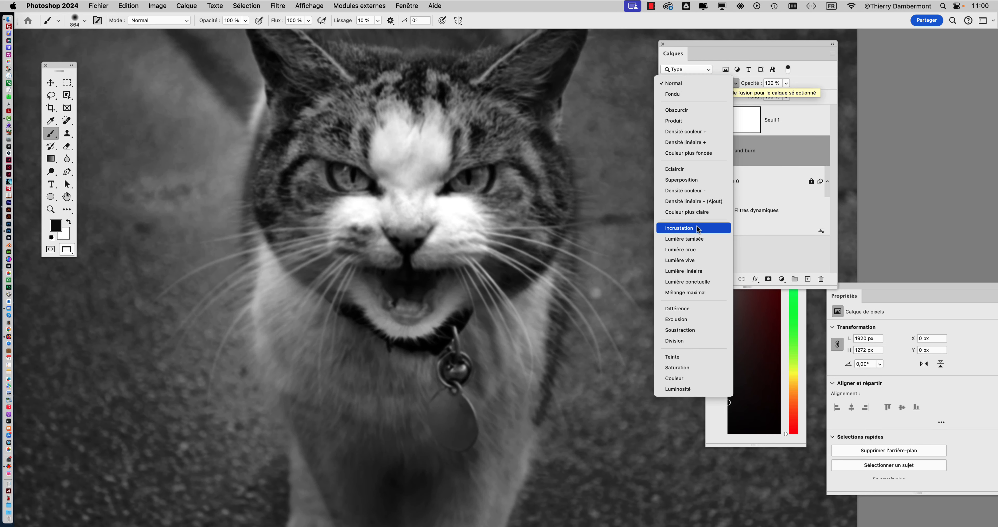
left_click(696, 227)
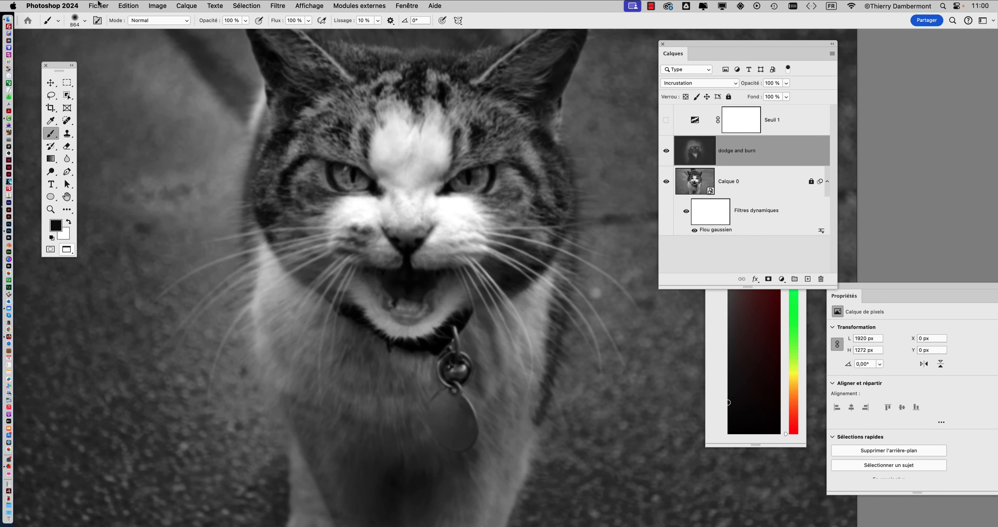
left_click(98, 5)
left_click(138, 109)
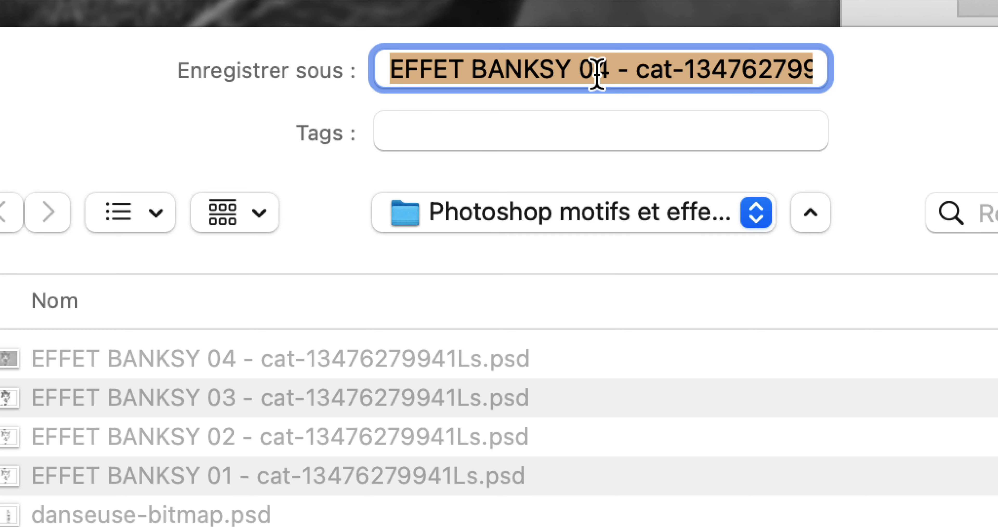
left_click(597, 74)
key("shift+Right")
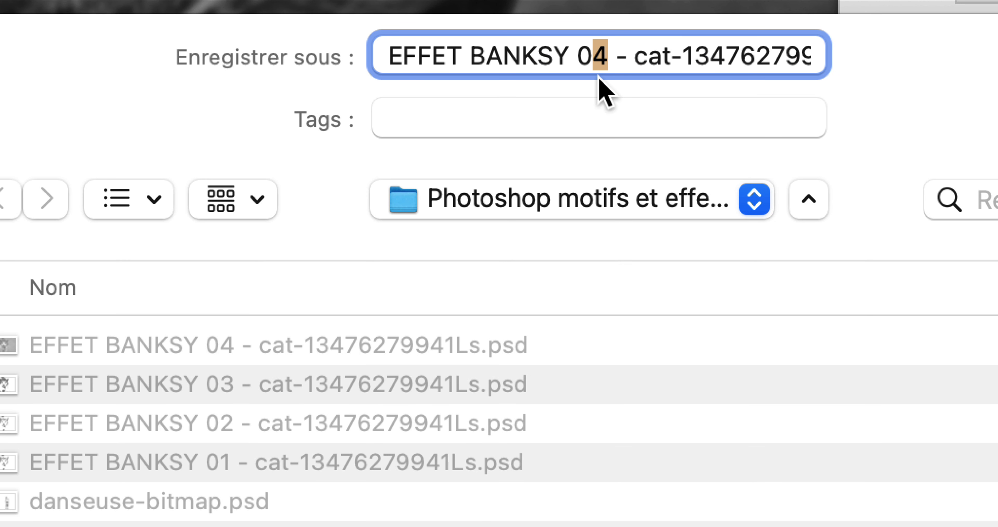
type("5")
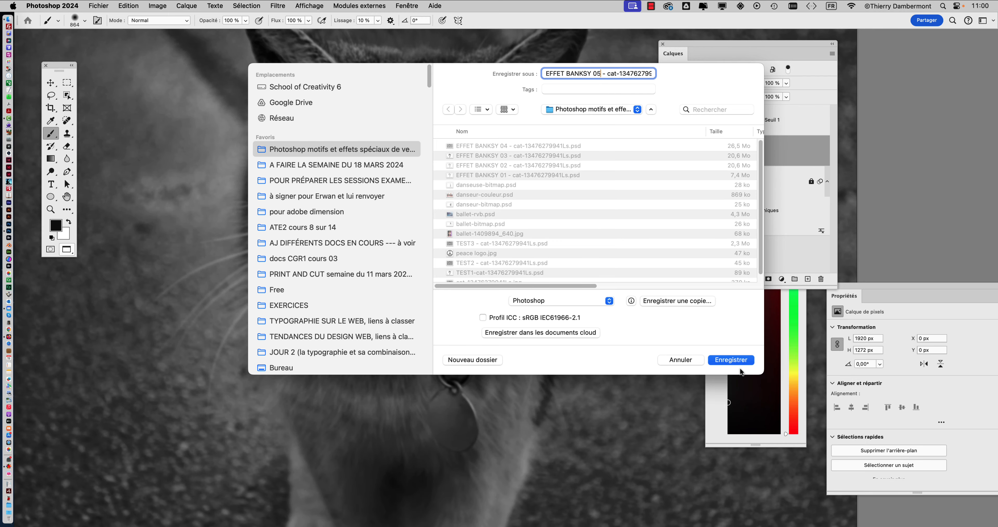